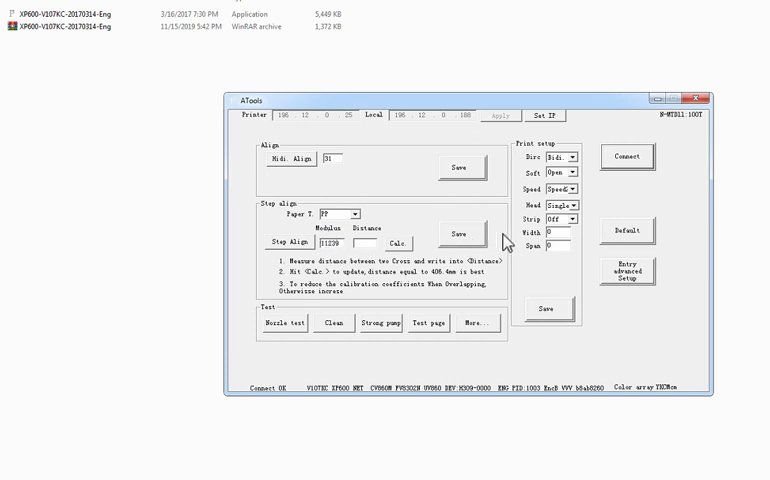
pyautogui.click(641, 287)
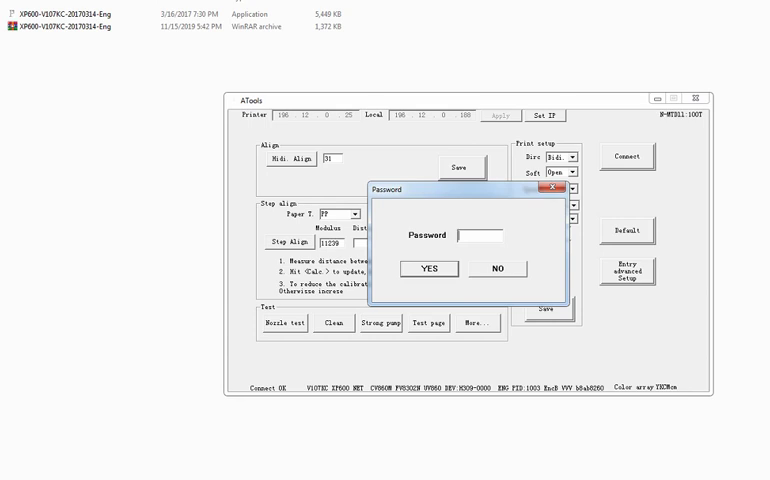
pyautogui.press('Escape')
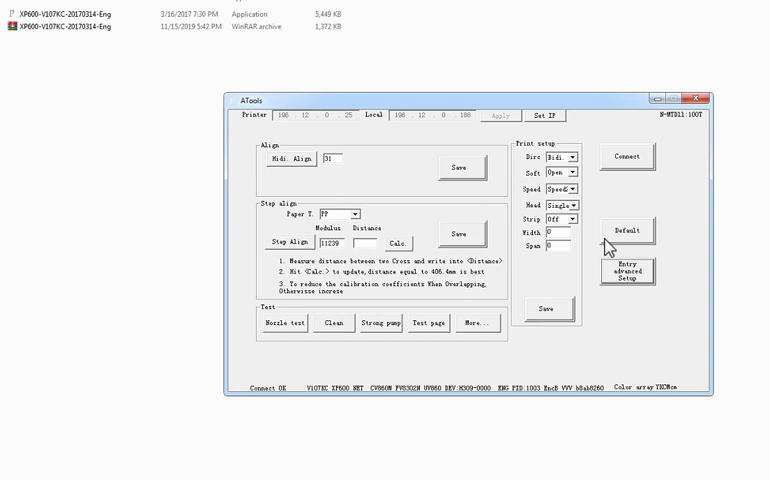
# - Enter the advanced setup password to reach voltage and colour settings (color order YKCMcm)
pyautogui.click(641, 285)
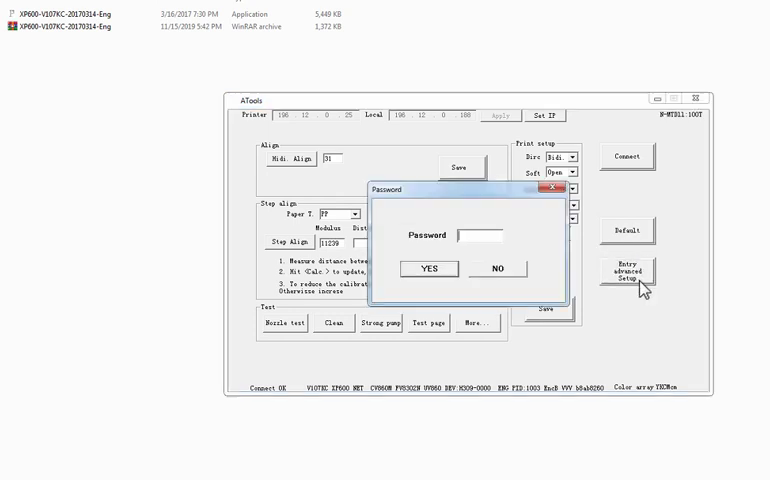
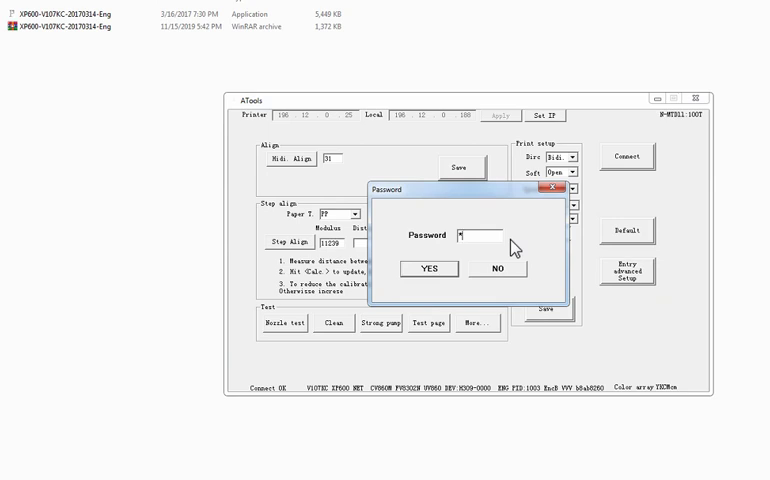
pyautogui.click(443, 268)
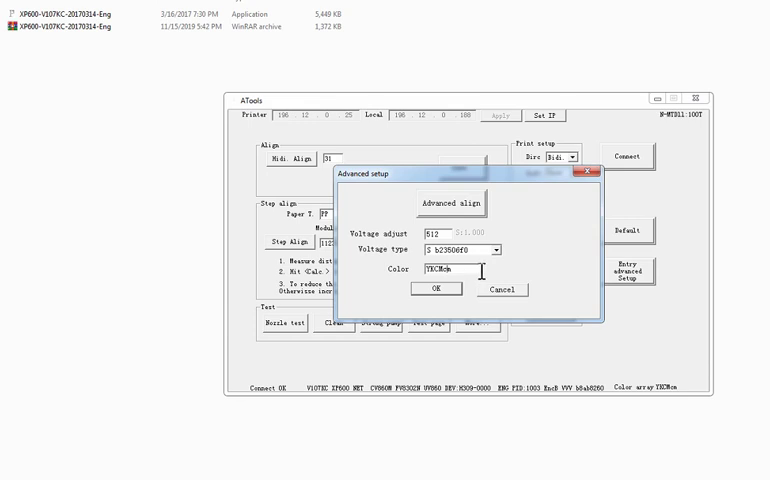
# - Edit the Color value YKCMcm, moving C after M, and dismiss the popup messages
pyautogui.press('BackSpace')
pyautogui.press('Return')
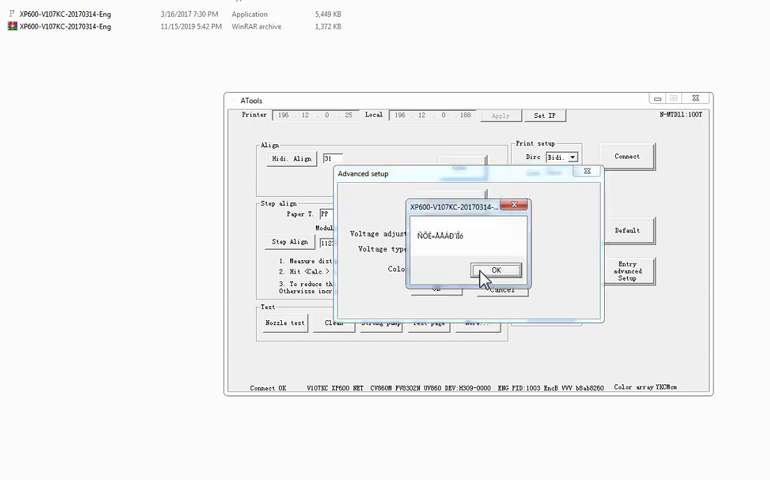
pyautogui.click(497, 274)
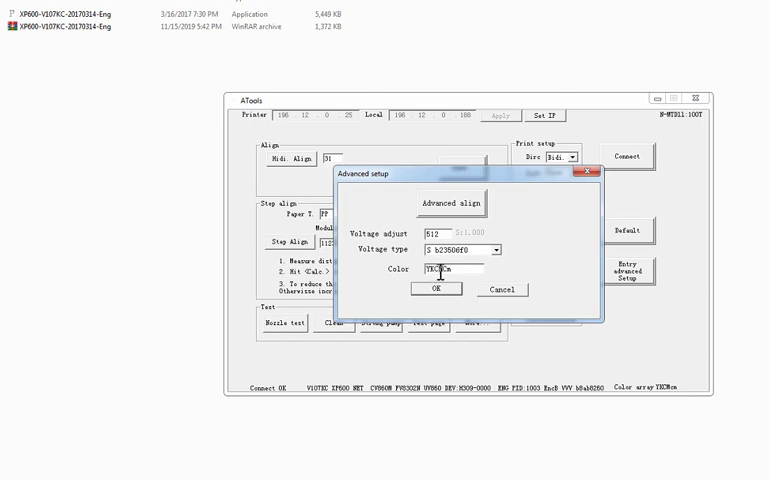
pyautogui.press('BackSpace')
pyautogui.write('C')
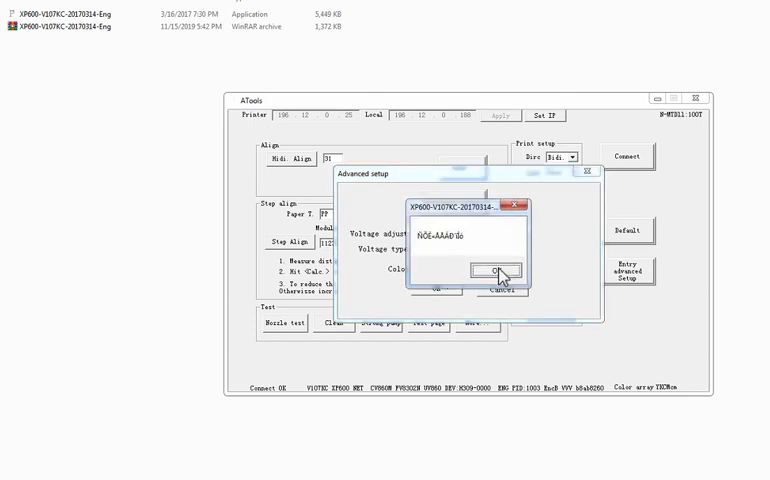
pyautogui.click(500, 272)
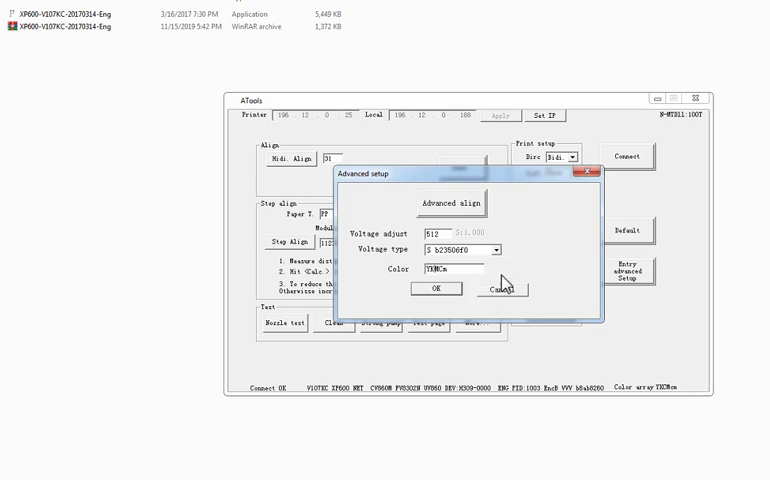
pyautogui.write('c')
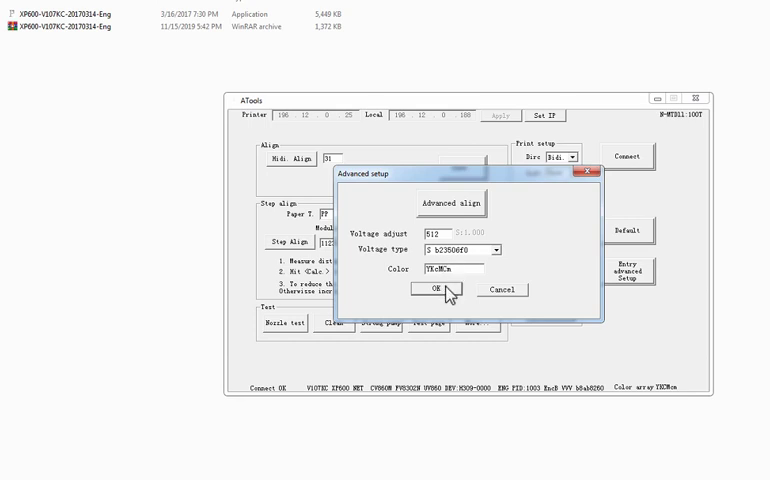
# - Accept the advanced setup, save Print setup, and dismiss the 'Parameter no change' tip
pyautogui.click(447, 288)
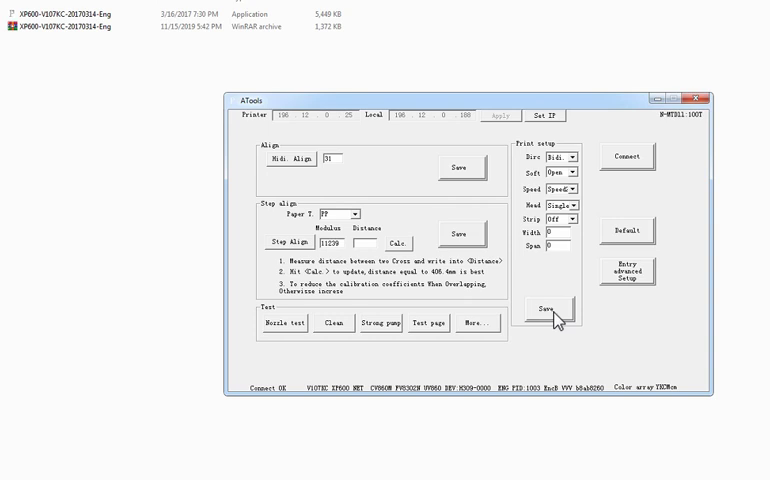
pyautogui.click(552, 310)
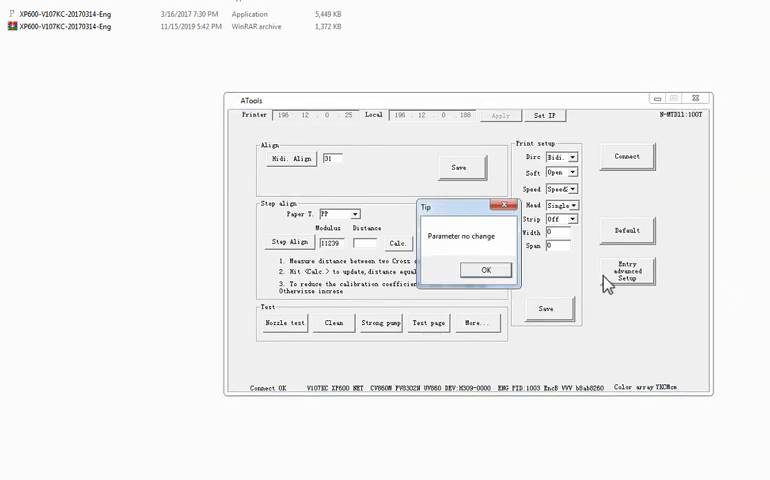
pyautogui.click(490, 270)
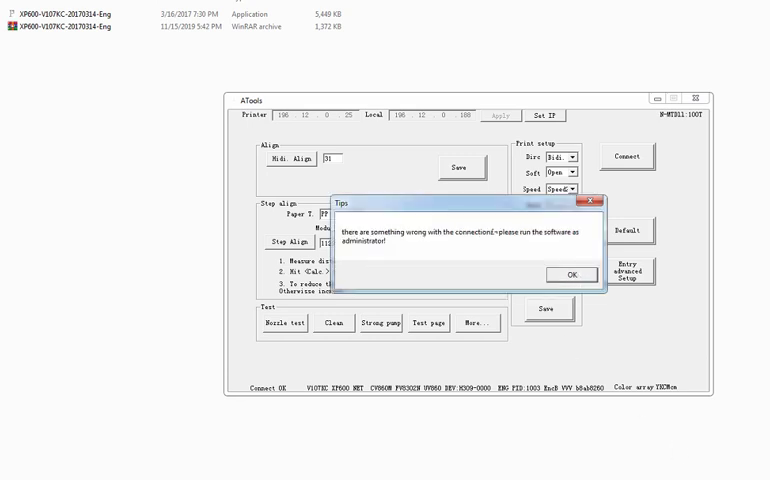